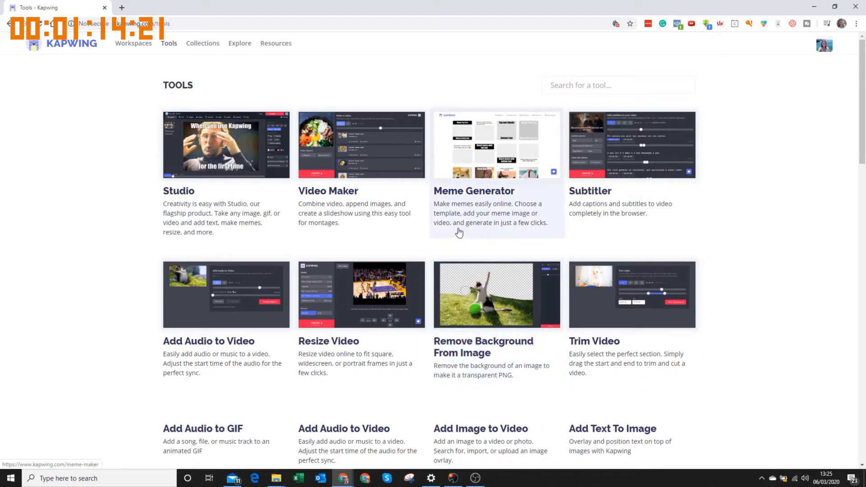
- Open the Meme Generator tool and start a project from the square black template with white Impact top and bottom text
click(481, 199)
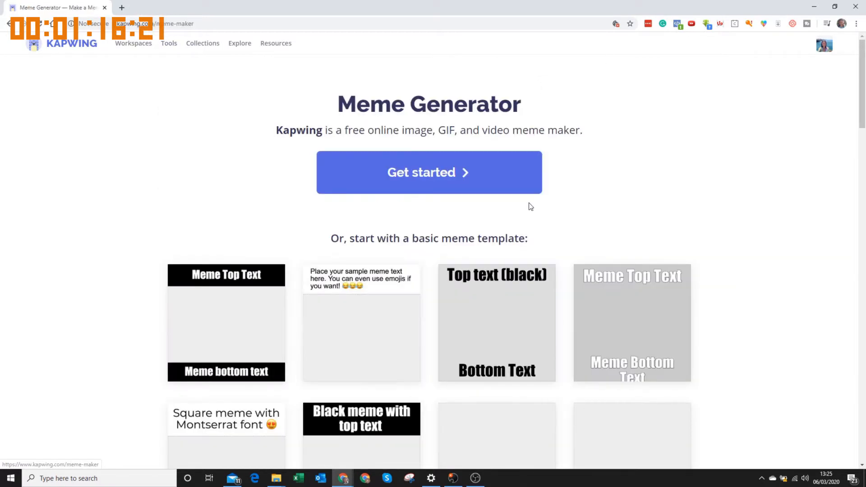
scroll(445, 244, down, 1)
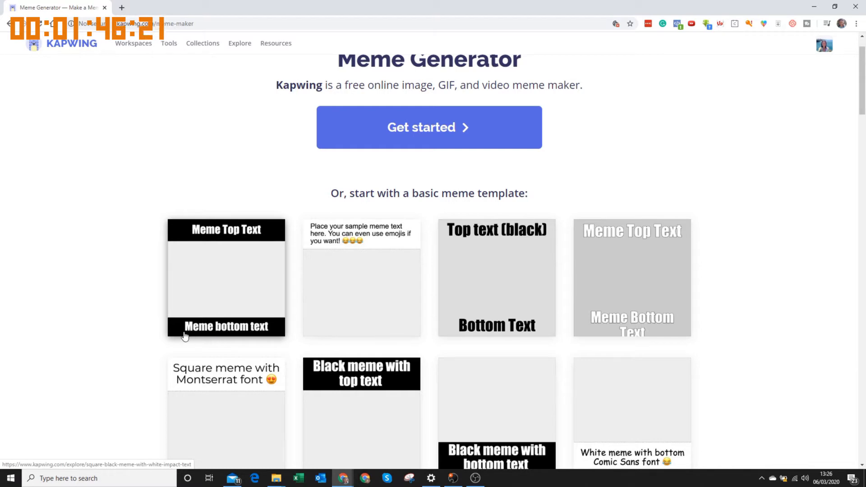
scroll(263, 329, down, 1)
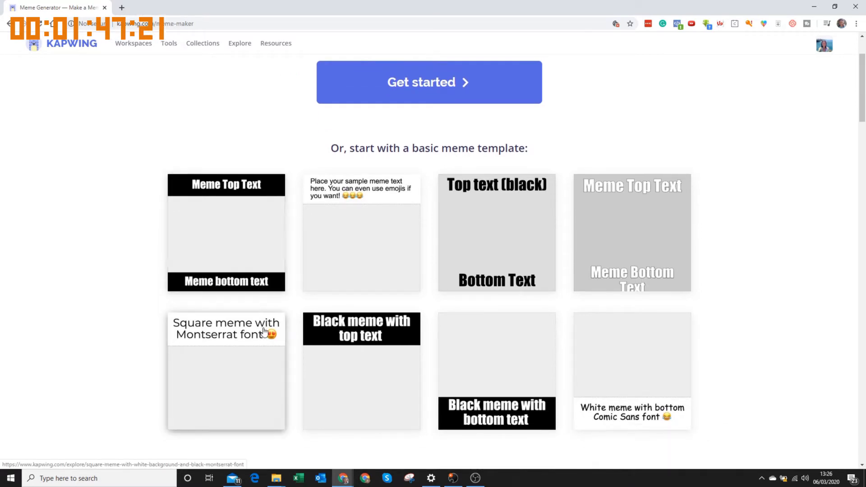
click(248, 248)
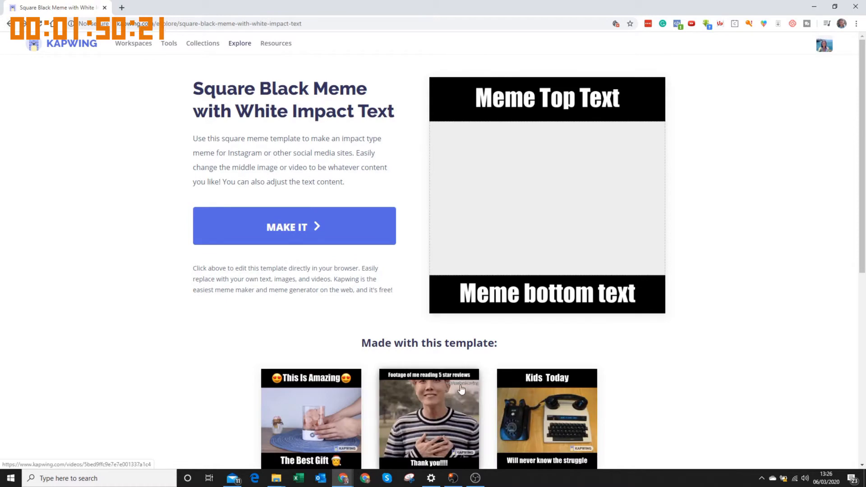
scroll(460, 389, down, 3)
scroll(322, 308, up, 2)
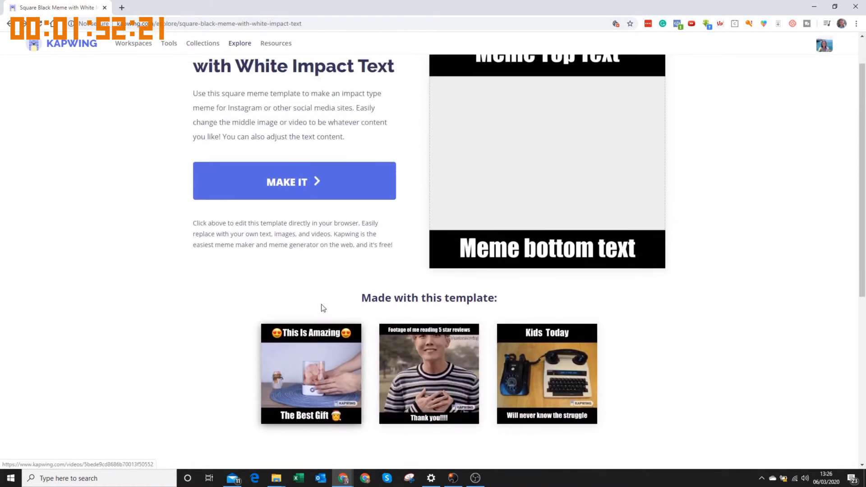
click(317, 184)
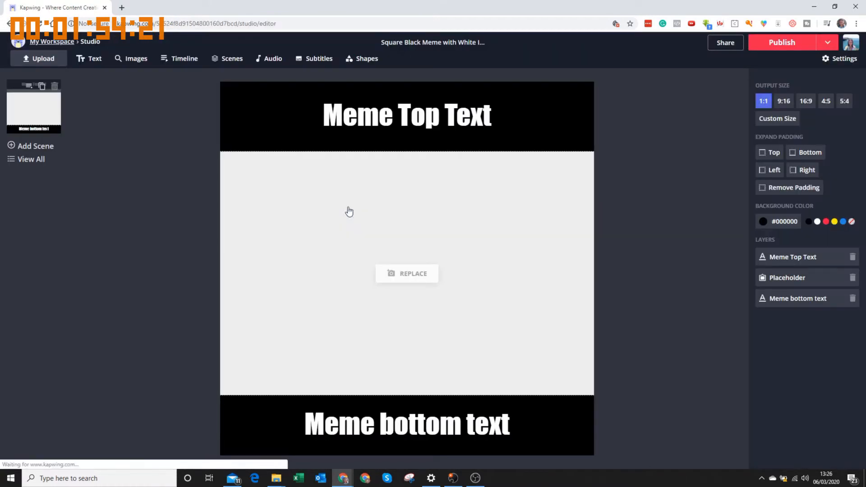
- Replace the template's placeholder with the desktop video 20200306_122259.mp4 and reduce the video's height slightly from its lower edge
click(406, 275)
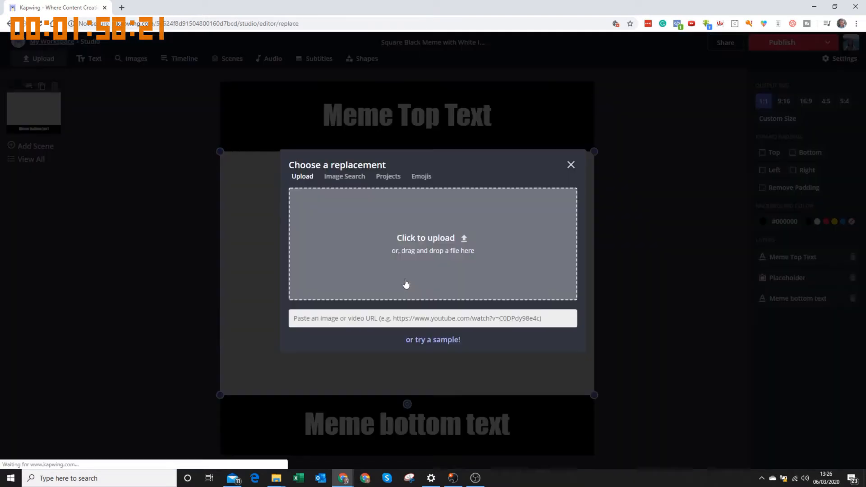
click(446, 250)
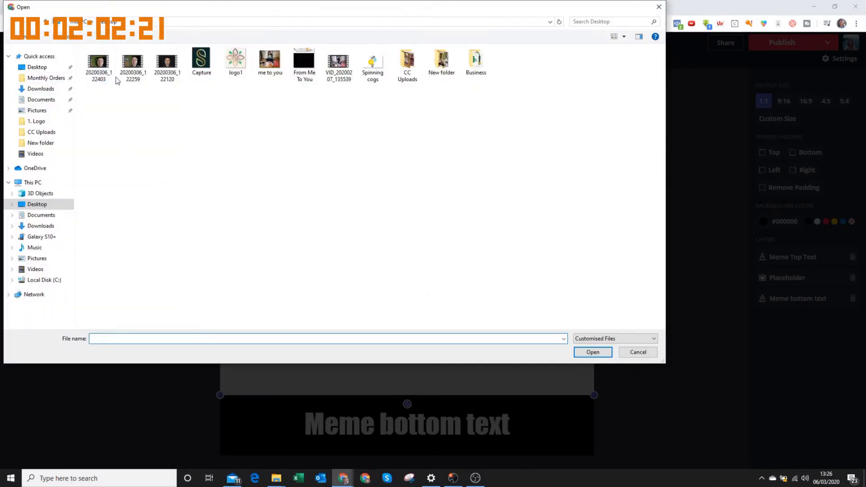
double_click(134, 61)
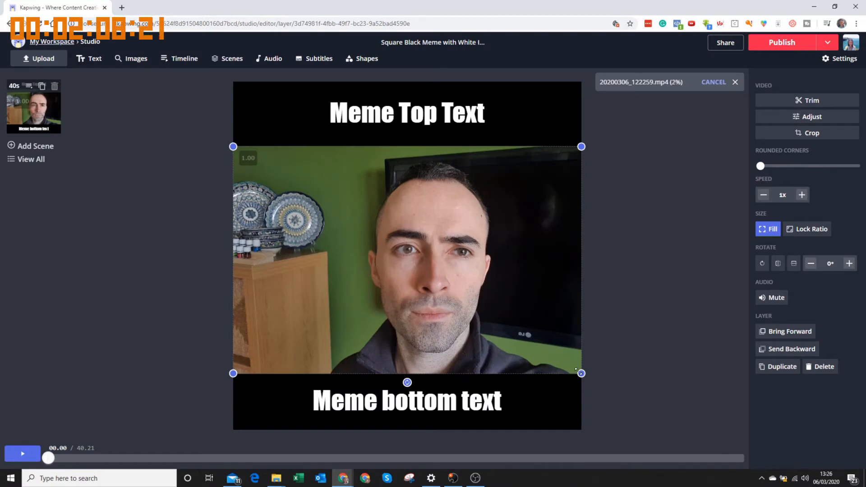
mouse_move(581, 372)
mouse_down()
mouse_move(581, 347)
mouse_move(585, 362)
mouse_up()
click(618, 297)
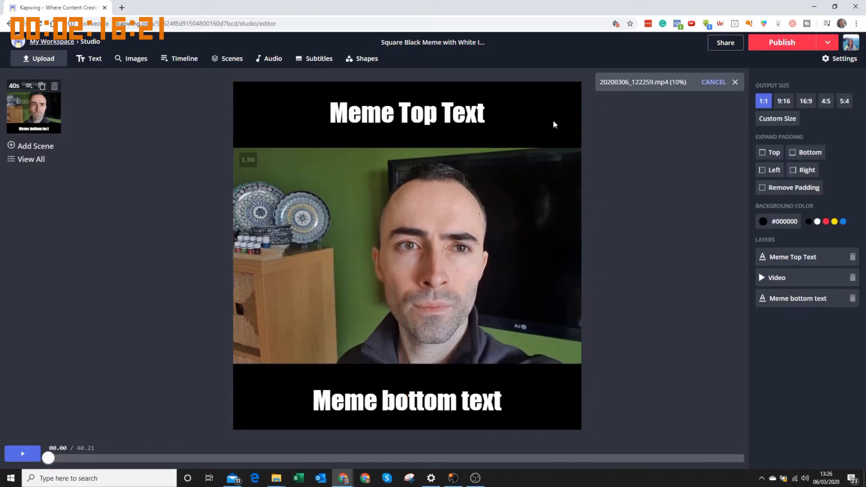
- Set the meme's background color to #E87400
click(790, 223)
triple_click(298, 219)
text(#E8)
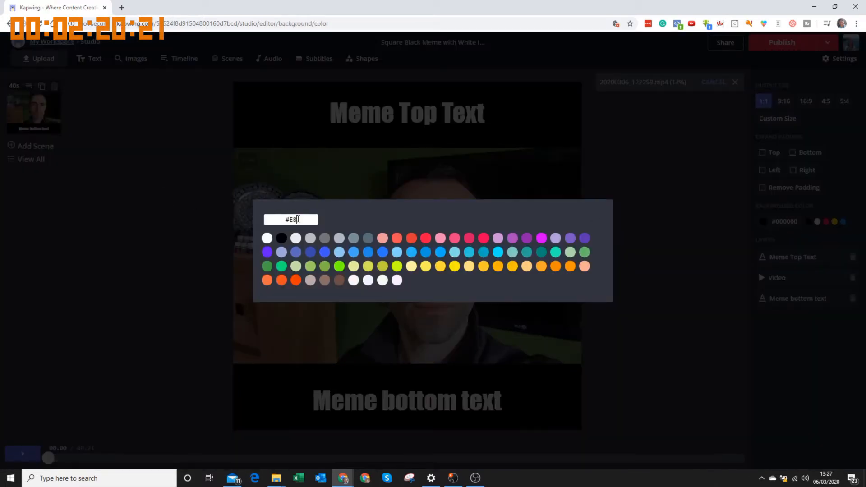
text(7400)
click(607, 174)
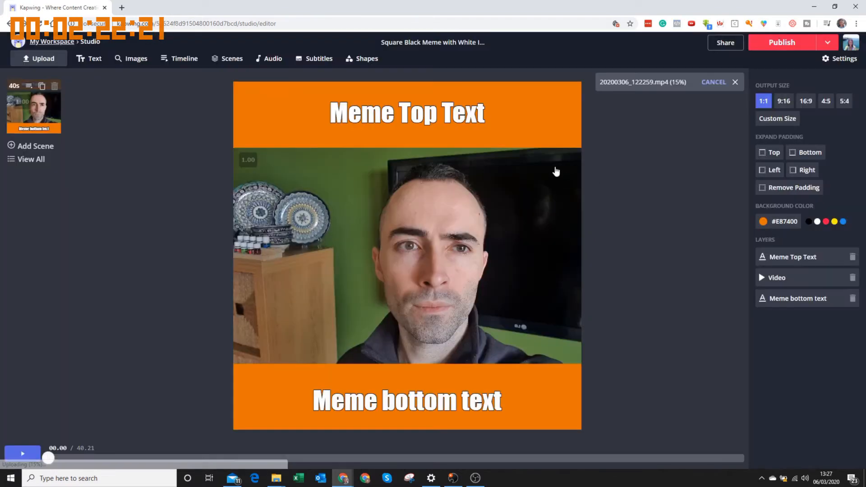
- Remove the text outline from both the top and the bottom meme text
click(463, 120)
click(767, 255)
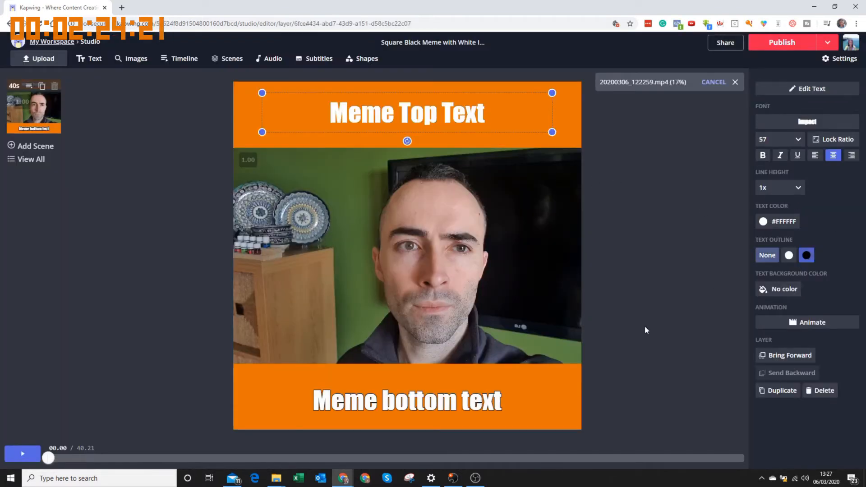
click(418, 400)
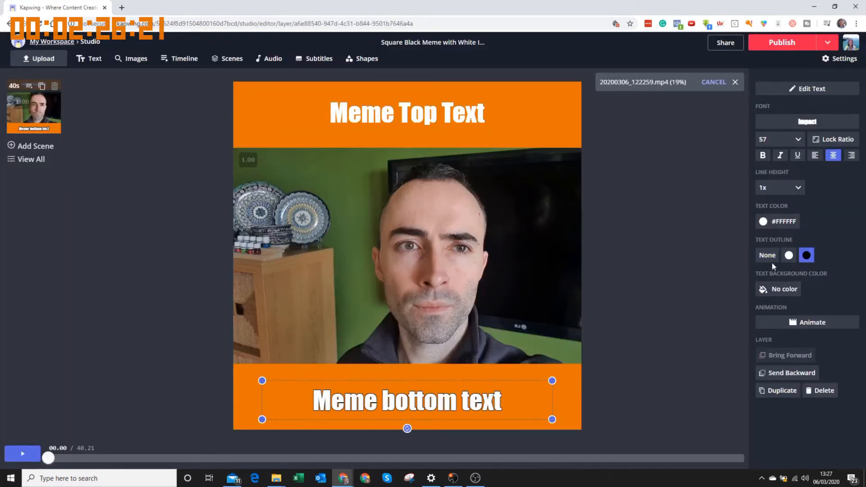
click(768, 256)
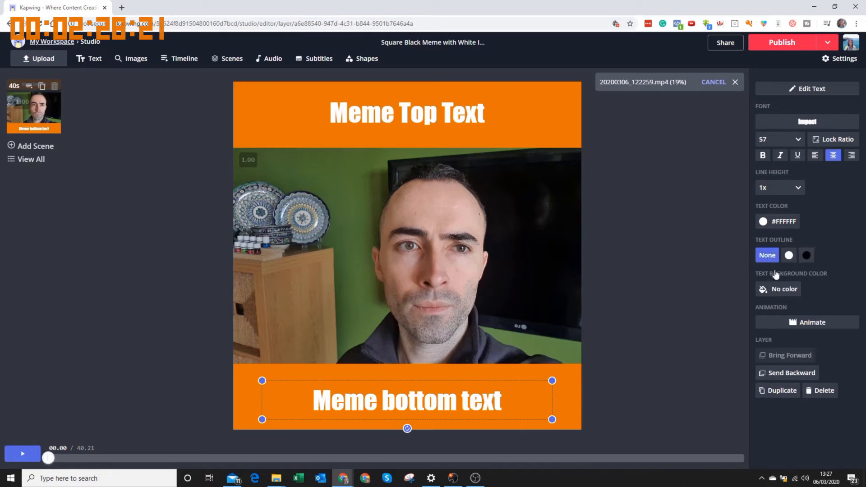
- Change the top meme text to "How To Make Awesome Video" and move it slightly up, centred in the orange band
double_click(399, 118)
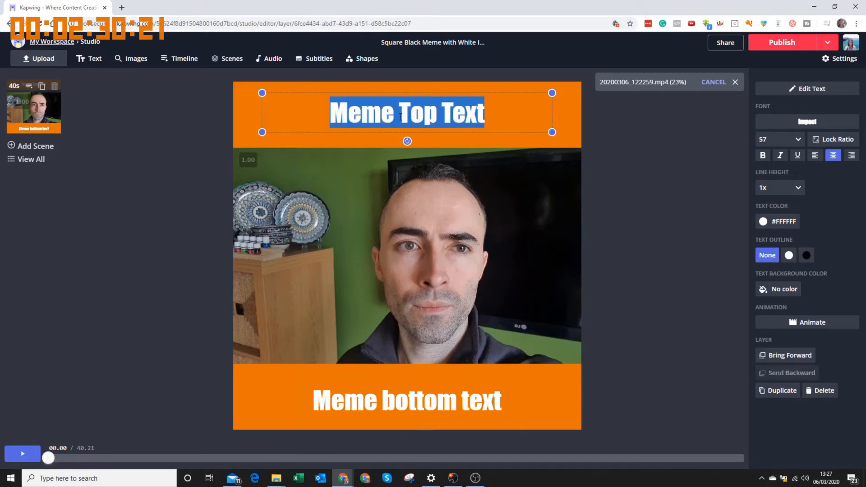
text(H)
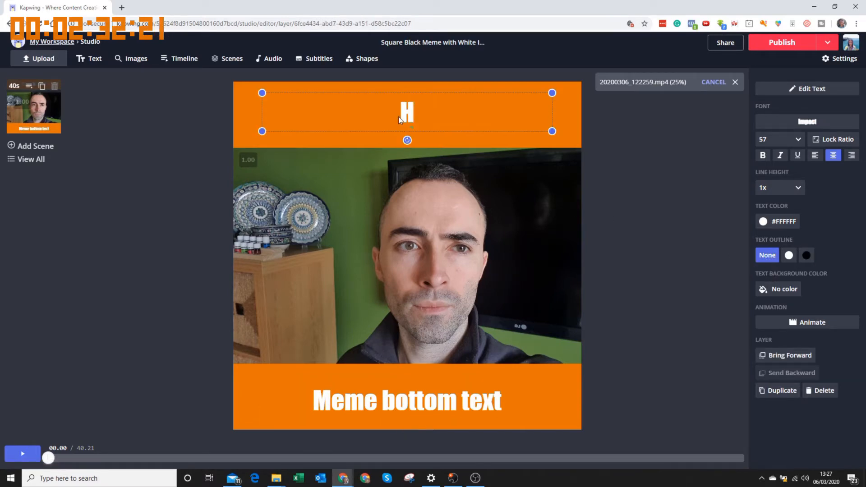
text(ow To Make A)
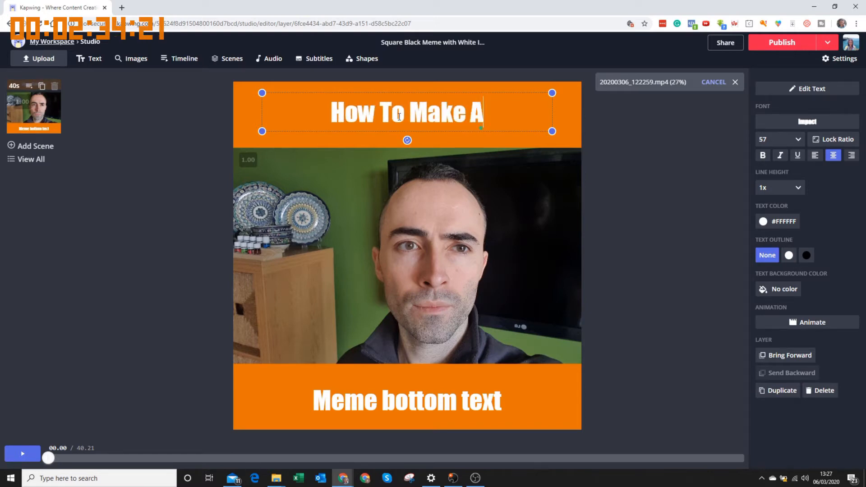
text(wesome Video)
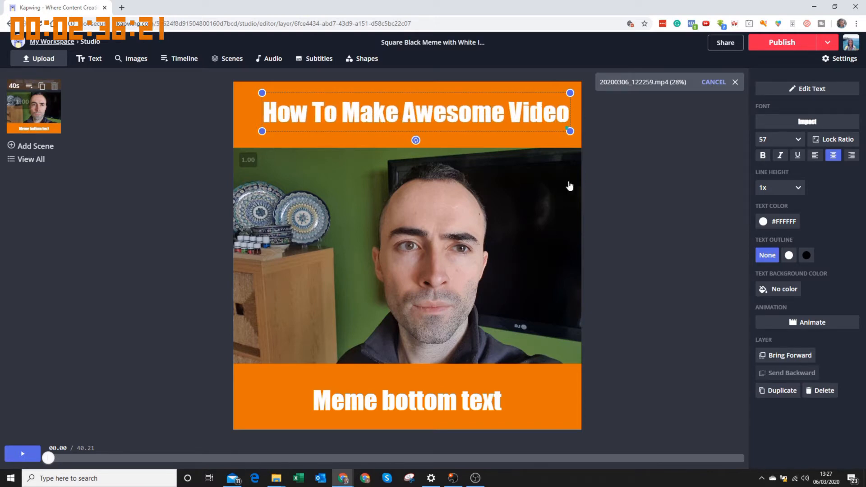
click(679, 192)
click(411, 113)
drag(412, 113, 408, 106)
click(625, 140)
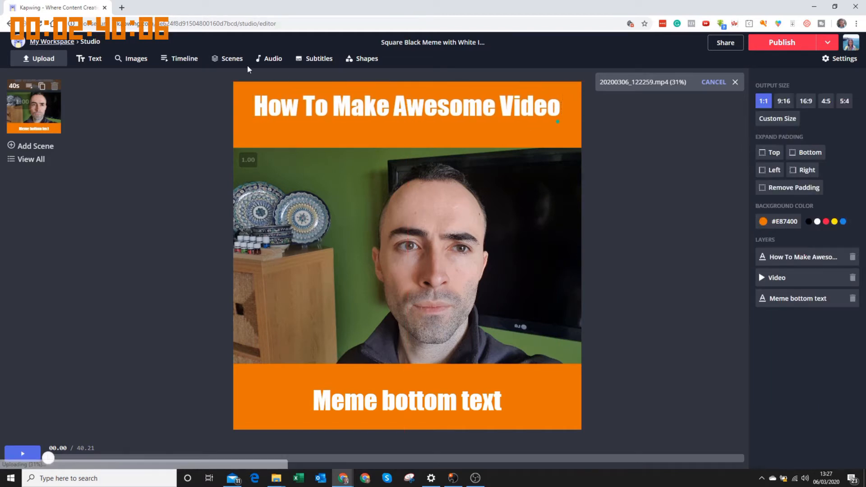
- Search images for "video", add the black clapperboard with the blue play symbol, and place it as a small icon centred beneath the title
click(128, 63)
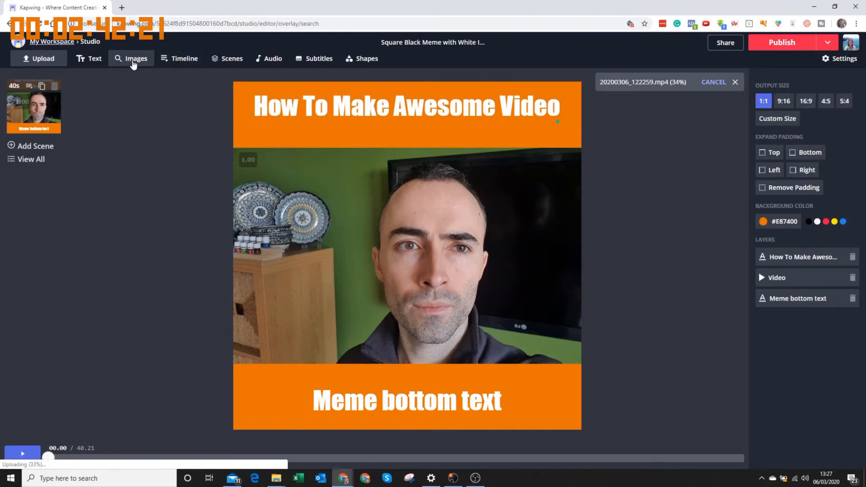
click(377, 193)
text(vi)
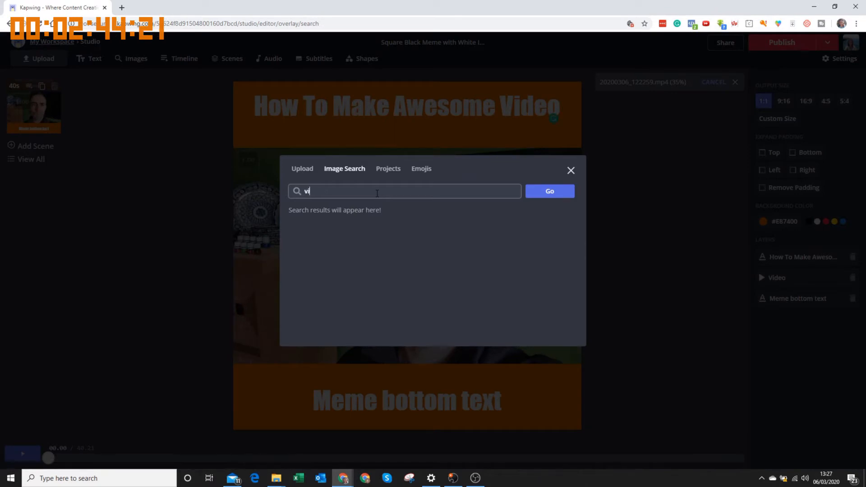
text(deo)
key(Return)
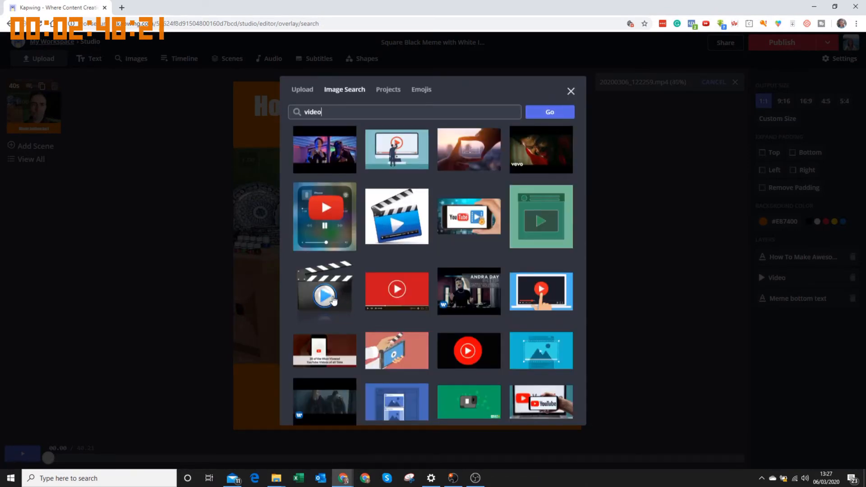
click(333, 297)
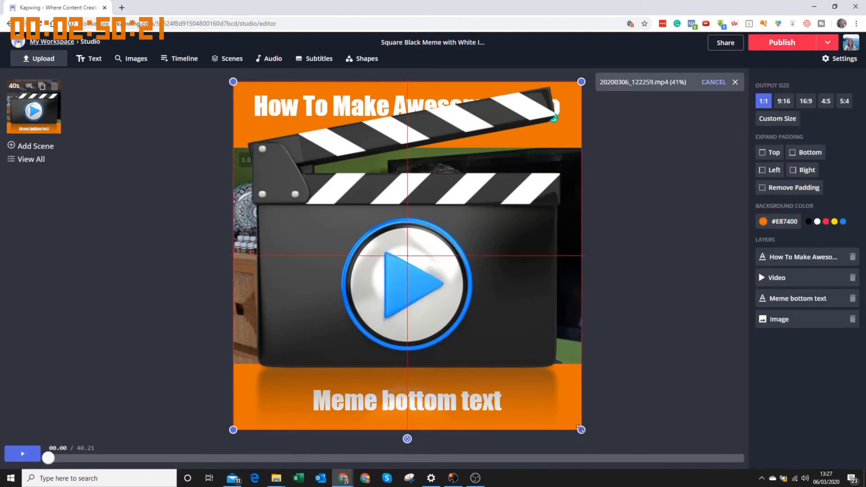
drag(579, 427, 420, 128)
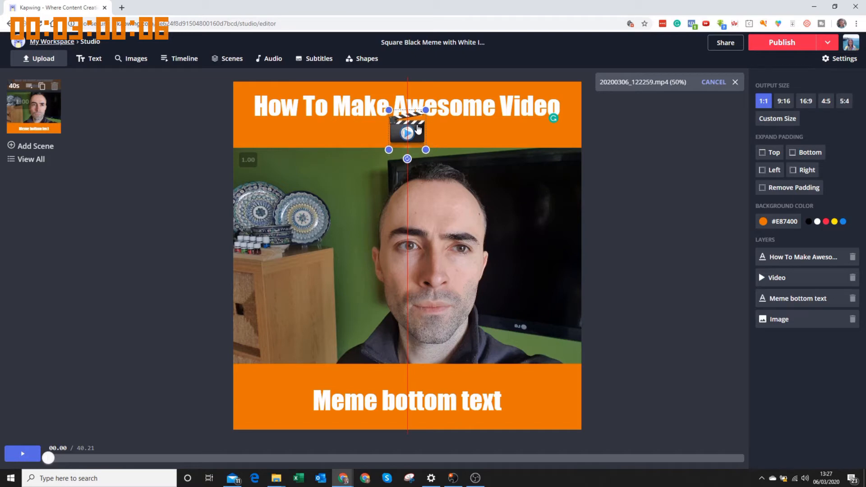
click(606, 173)
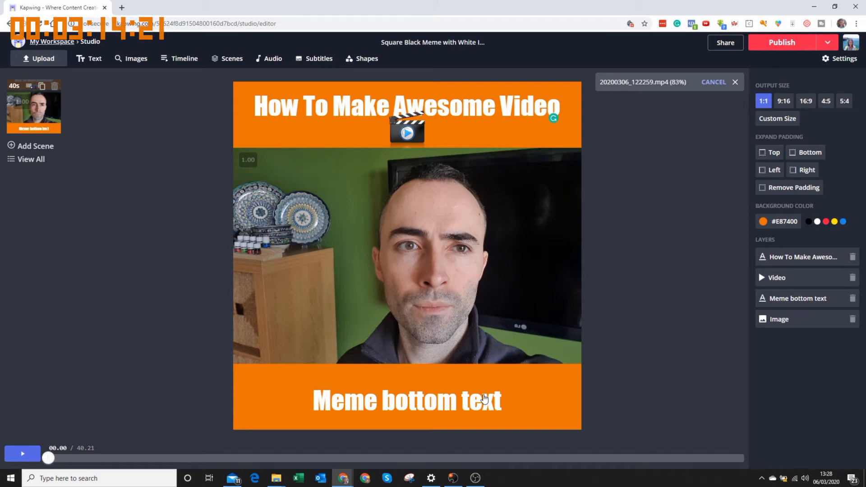
- Delete the "Meme bottom text" layer from the lower orange band
click(481, 415)
click(817, 394)
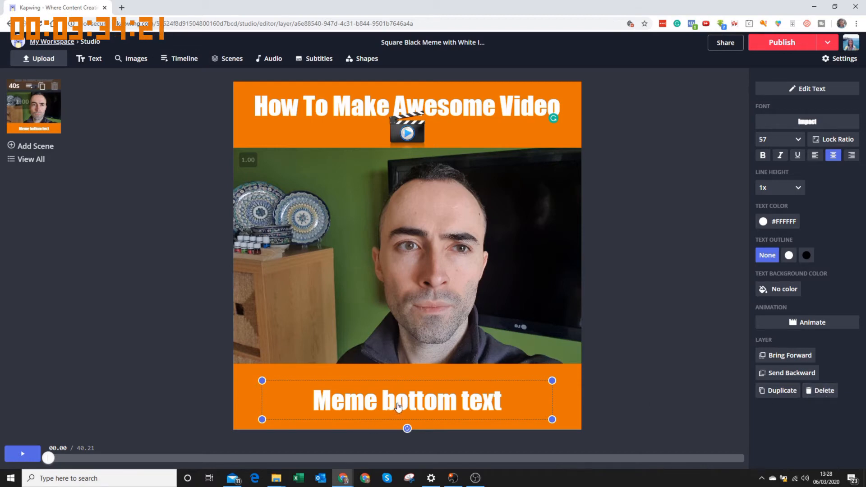
drag(391, 407, 395, 403)
click(826, 392)
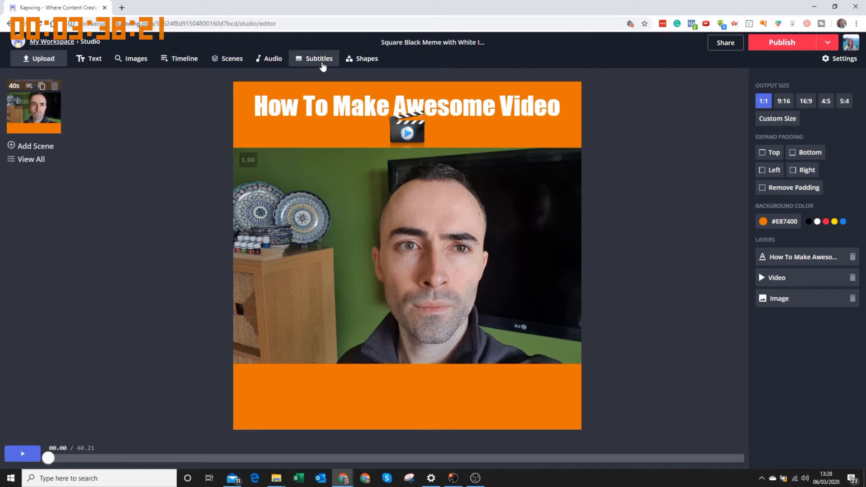
- Auto-generate subtitles for the video with the language set to English (Great Britain)
click(323, 61)
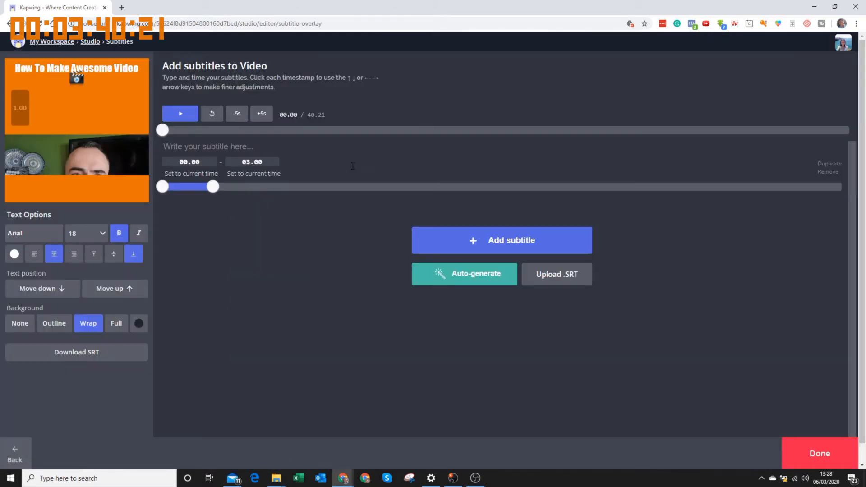
click(455, 284)
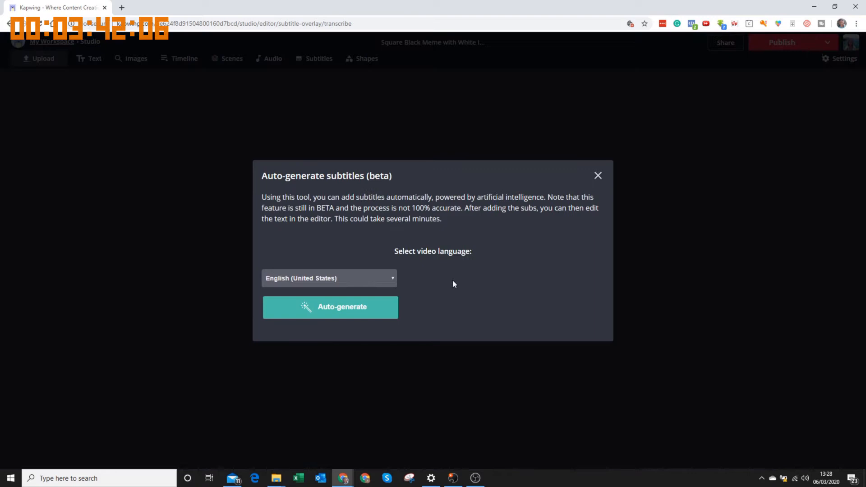
click(388, 278)
scroll(378, 269, down, 1)
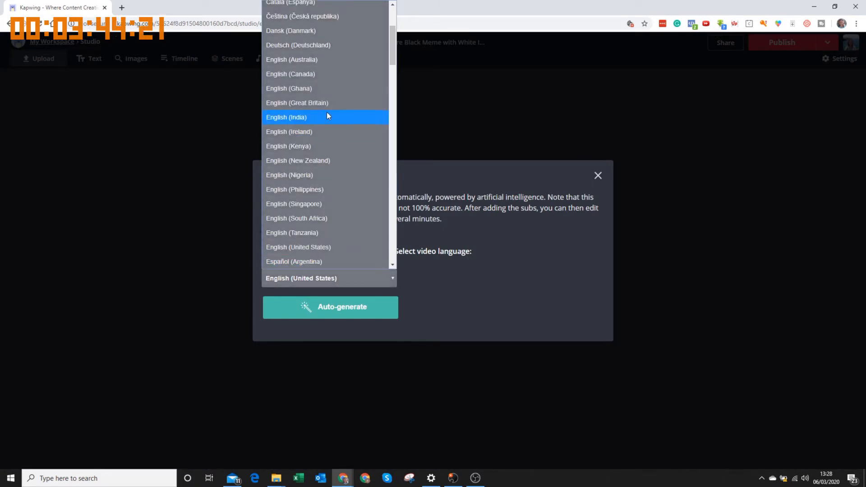
click(327, 103)
click(363, 320)
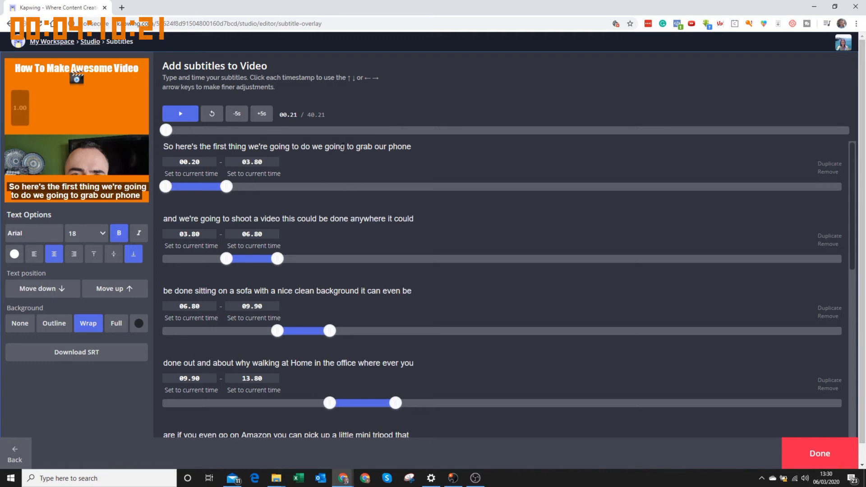
- Set the subtitle text background to None
click(341, 147)
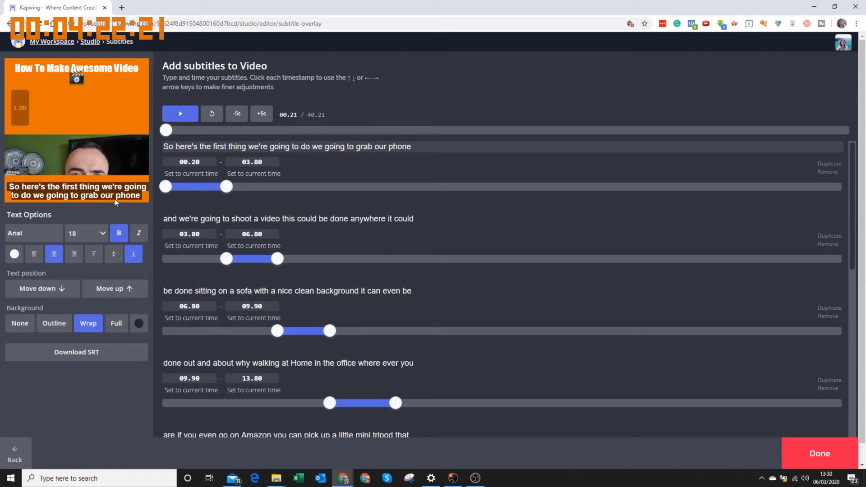
click(22, 326)
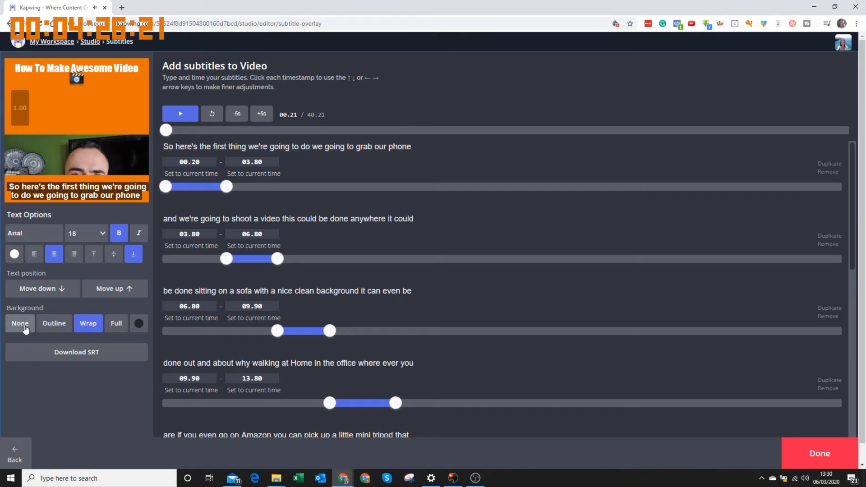
click(22, 326)
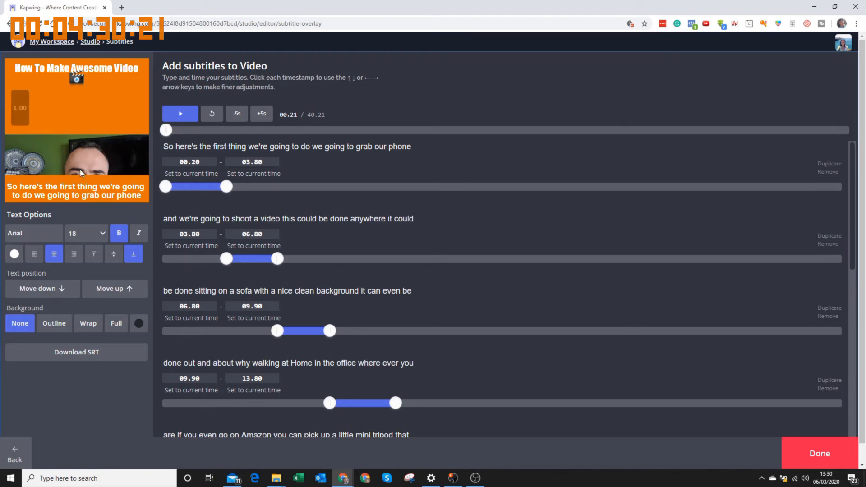
- Set the subtitle background back to None after trying Full, and apply the subtitles to the video
click(117, 323)
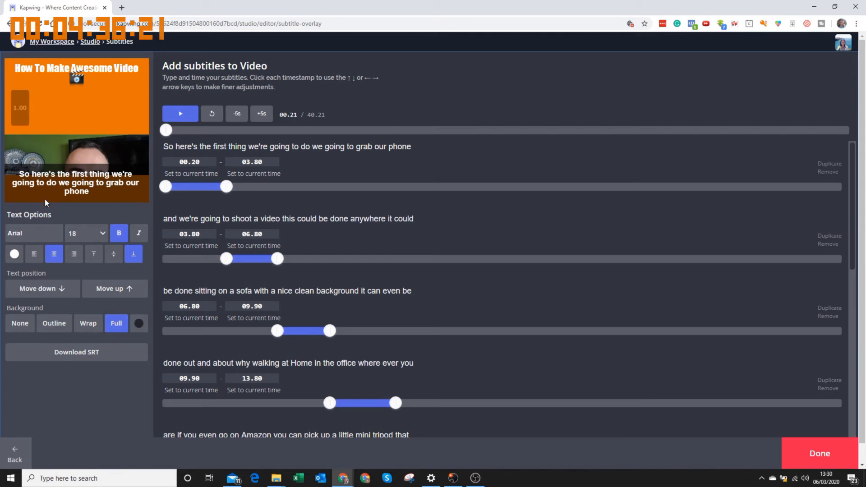
click(35, 330)
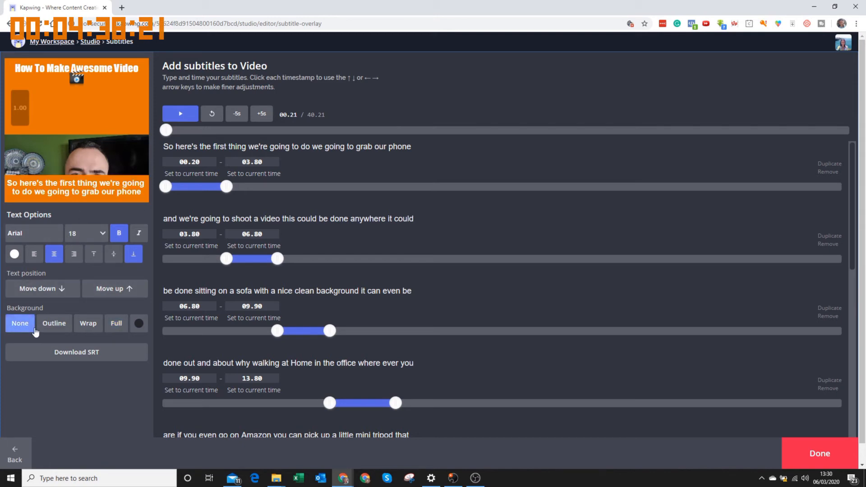
click(827, 455)
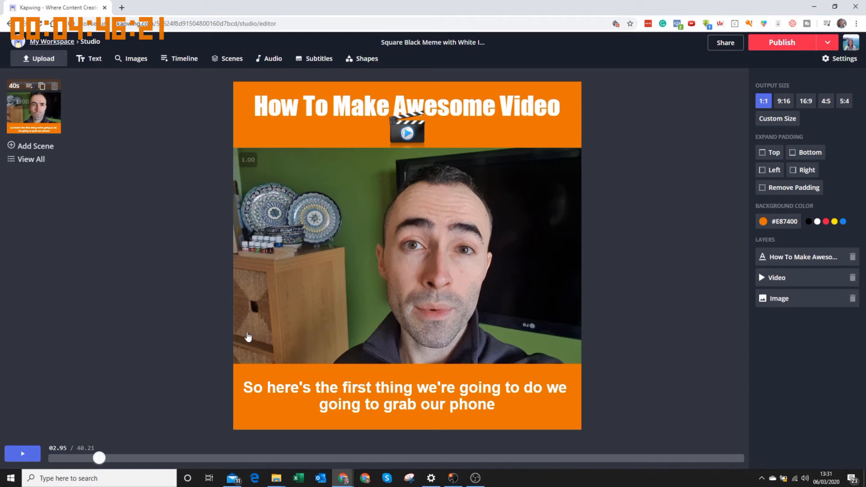
click(133, 59)
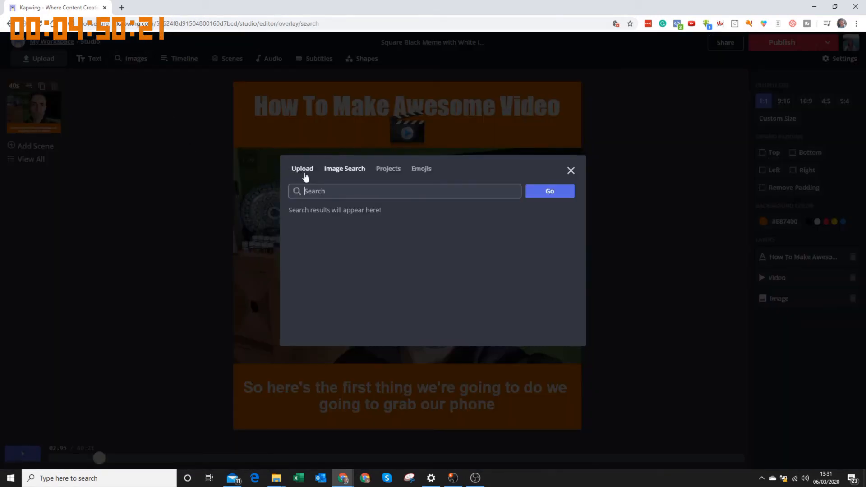
click(305, 177)
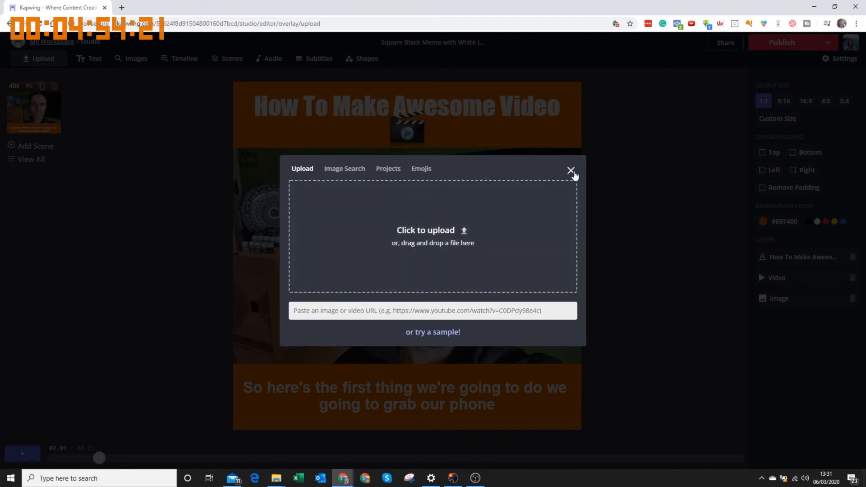
click(571, 171)
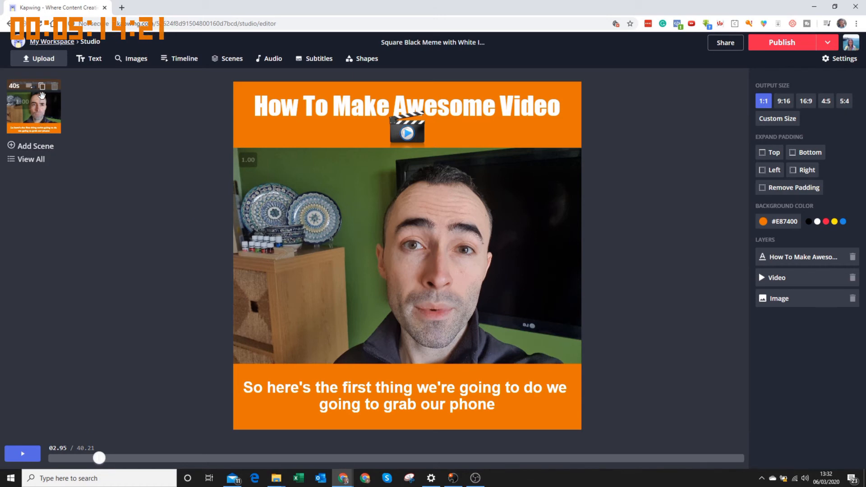
- Duplicate the video scene and delete the video layer from the copy, keeping its title and clapperboard icon
click(42, 87)
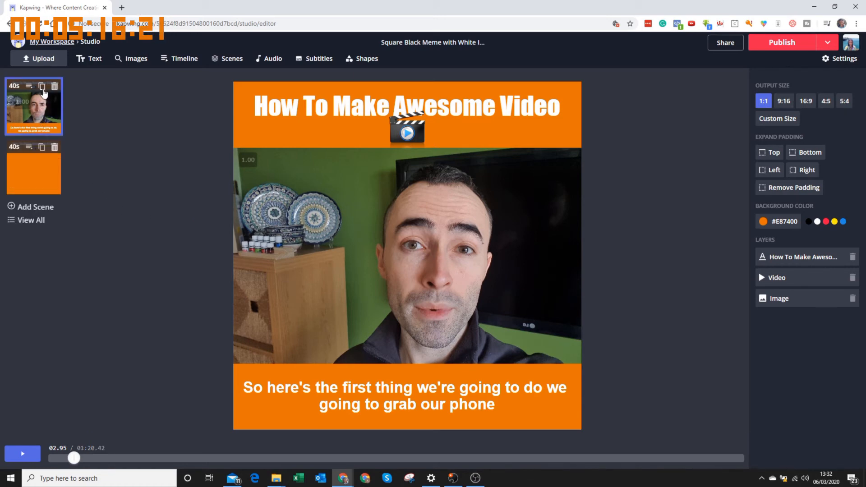
click(402, 252)
key(Delete)
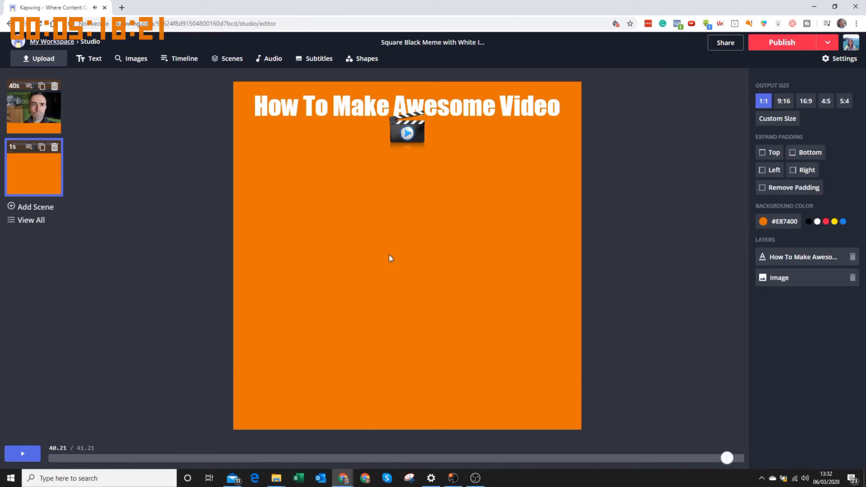
- Duplicate the "How To Make Awesome Video" title in the second scene and place the copy near the middle of the canvas
click(298, 98)
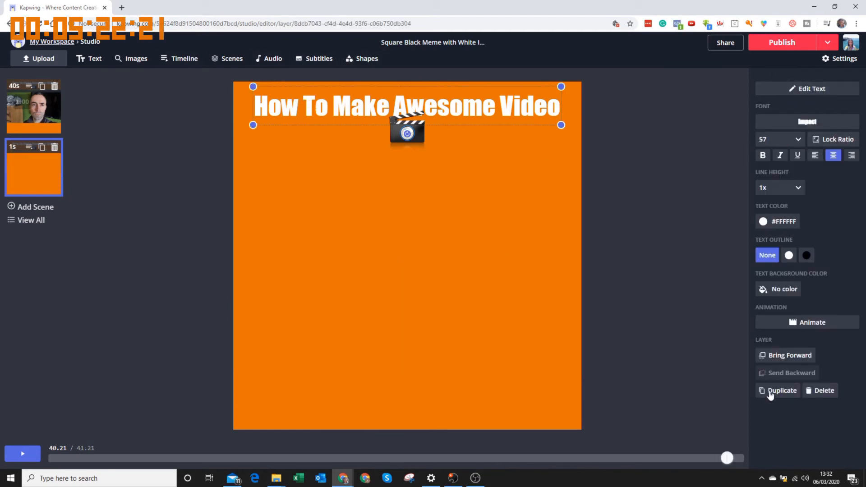
click(770, 391)
drag(393, 131, 378, 263)
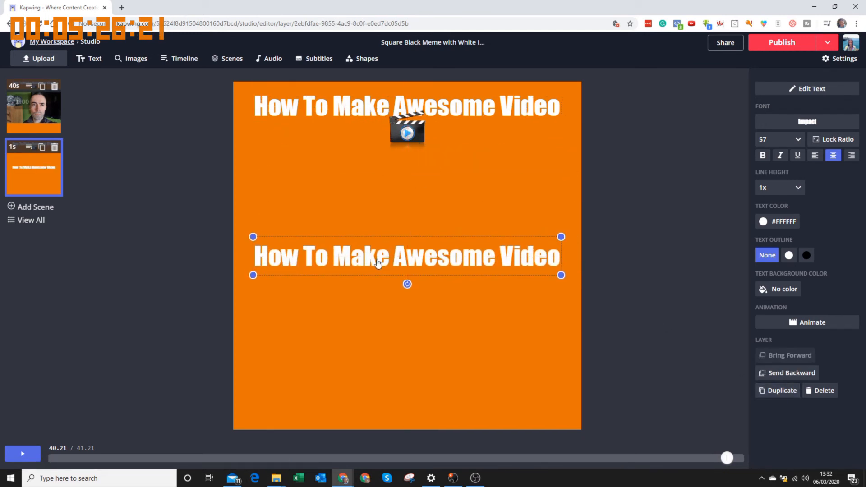
- Replace the copied title's text with "To Learn More About This, Visit Our Website Below"
double_click(378, 262)
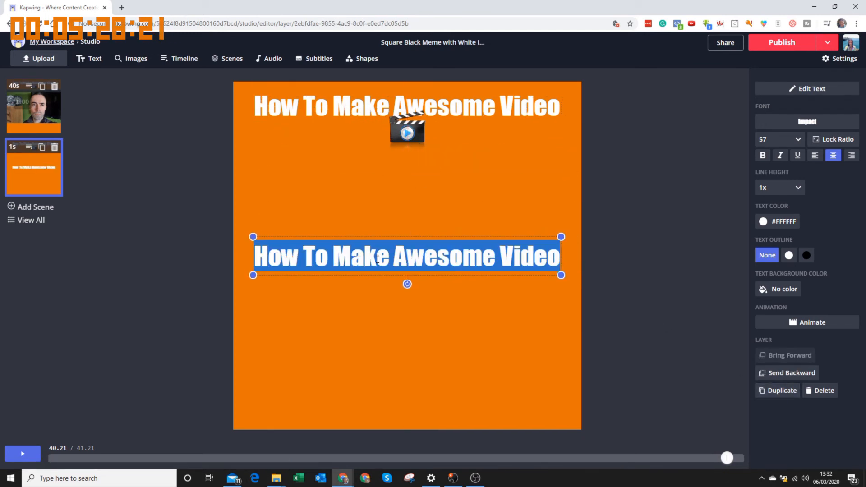
text(To Learn M)
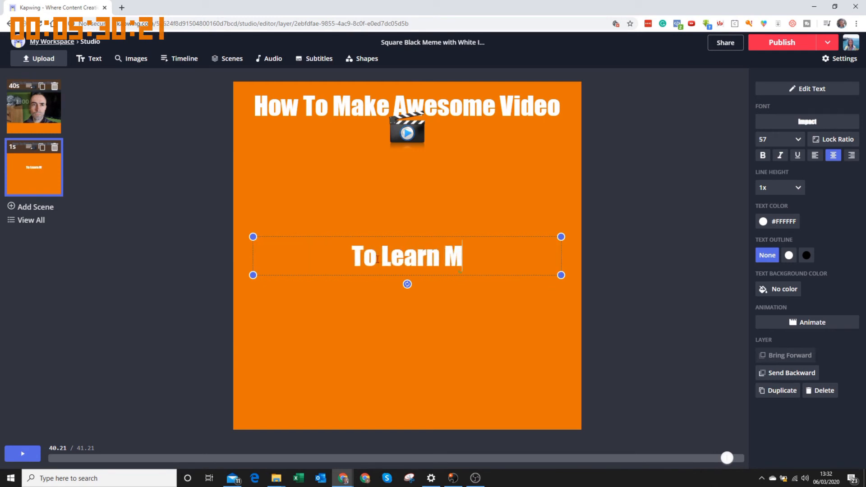
text(ore AB)
key(BackSpace)
text(bout)
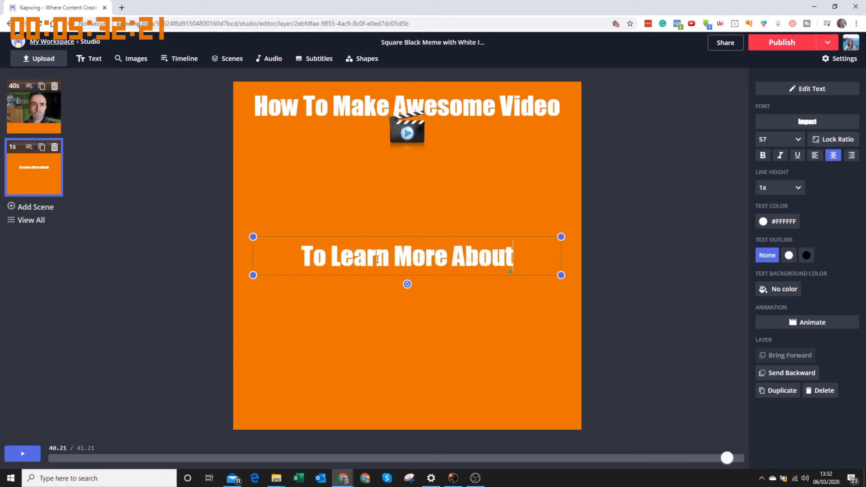
text( This, Visit O)
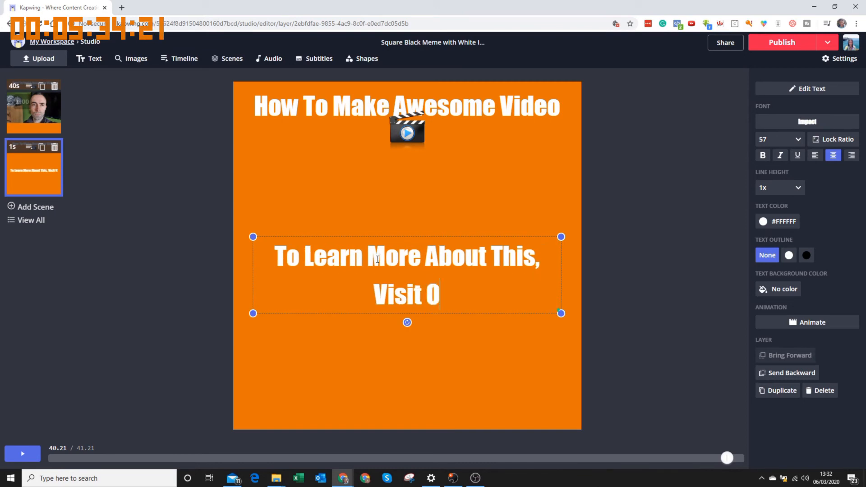
text(ur Website Below:)
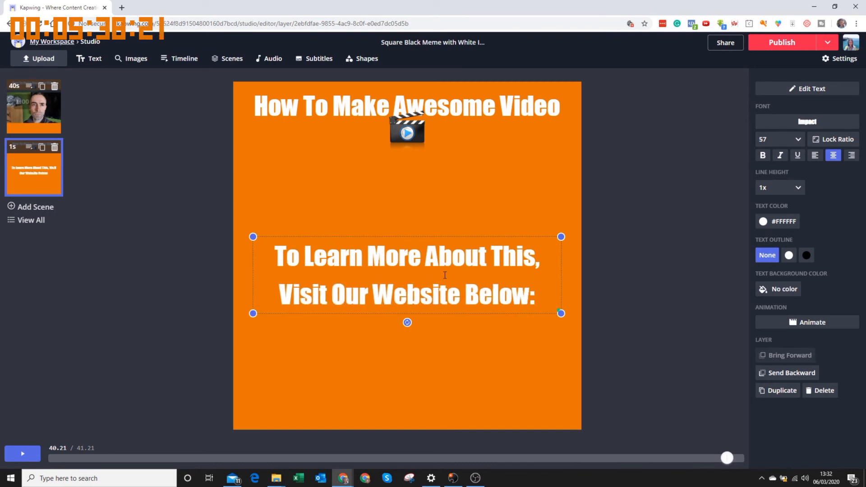
key(BackSpace)
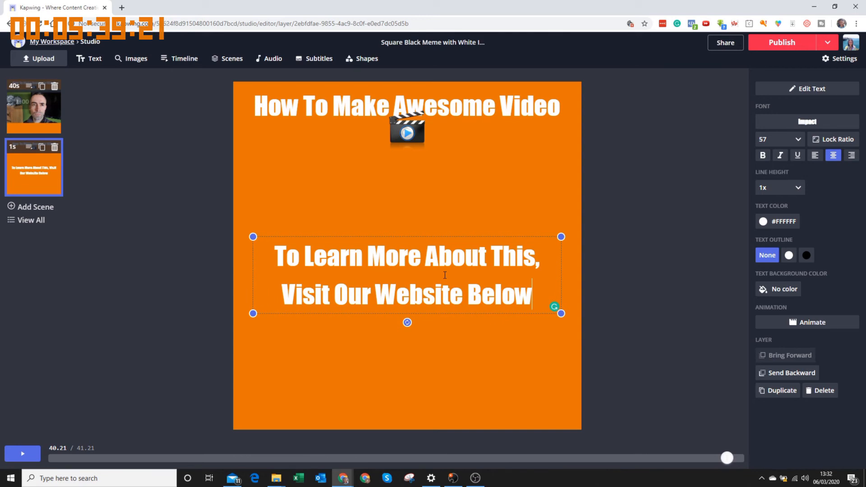
click(592, 291)
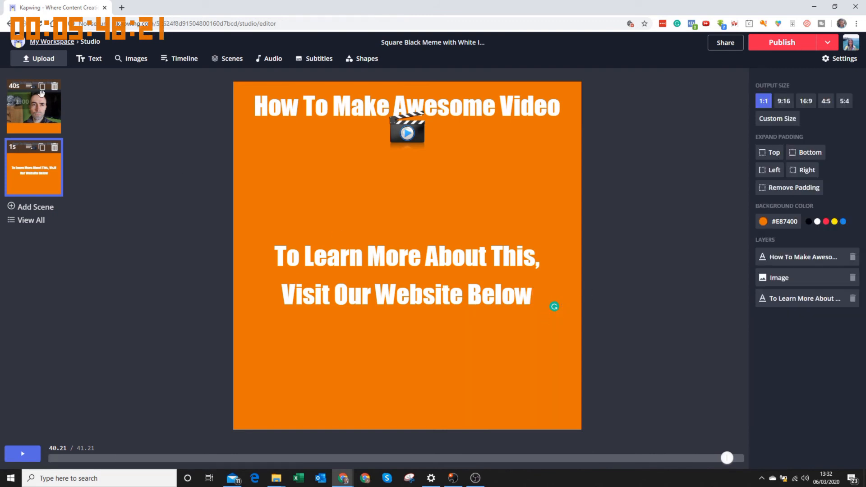
- Check both scenes and the subtitled start of the video, and publish the project
click(38, 119)
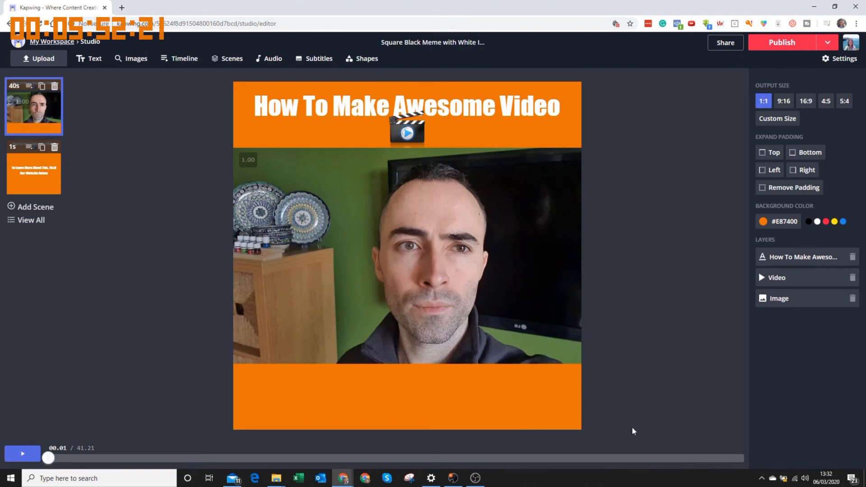
click(35, 180)
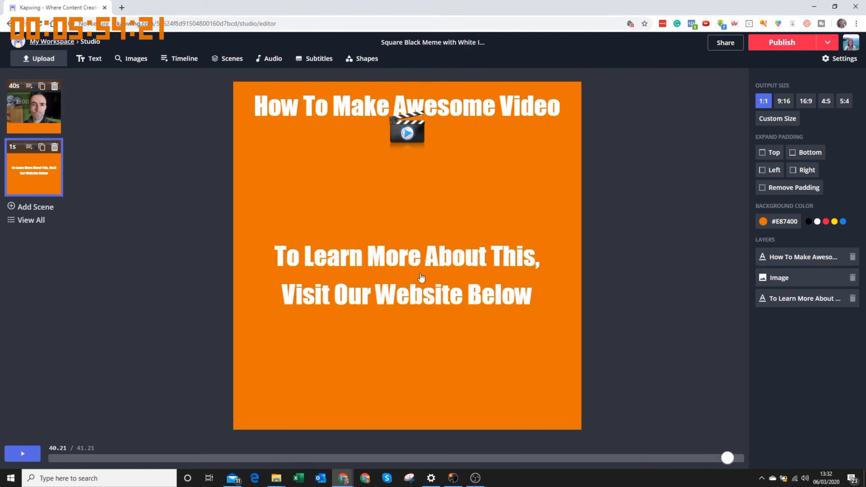
click(68, 458)
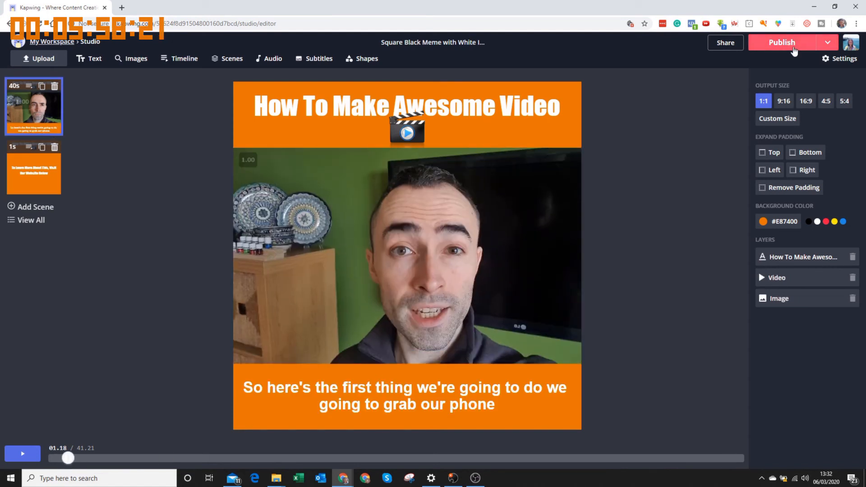
click(792, 45)
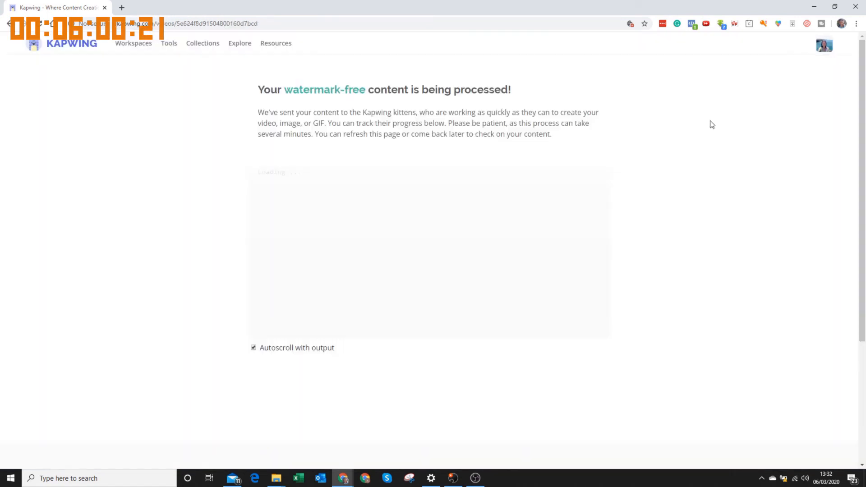